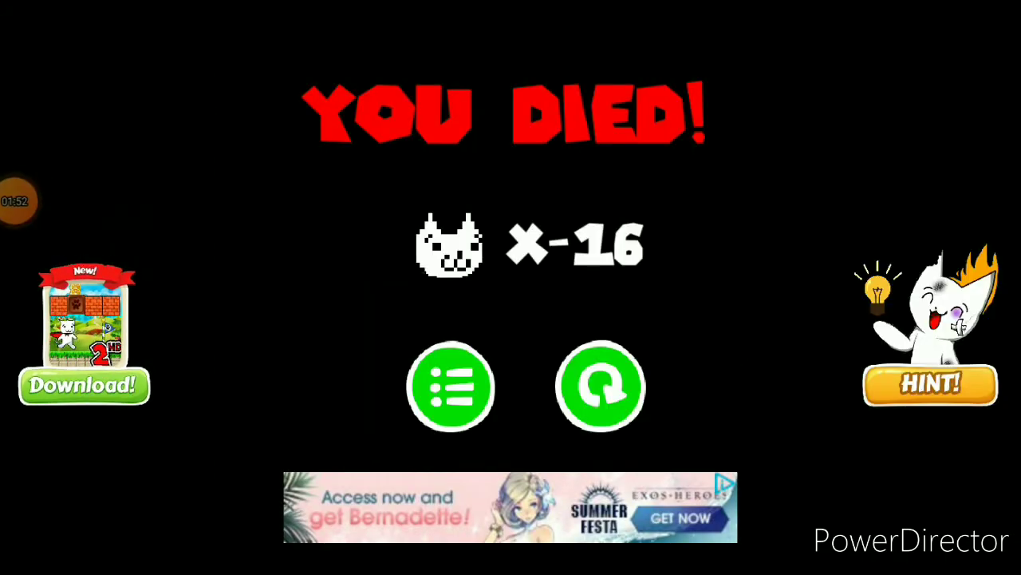
pyautogui.click(600, 387)
pyautogui.click(198, 497)
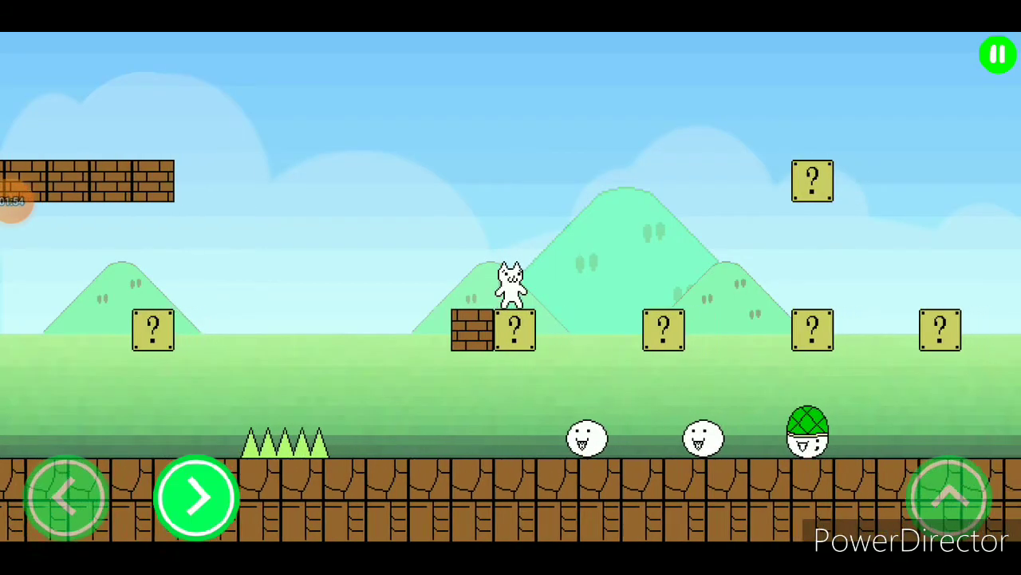
pyautogui.click(950, 497)
pyautogui.click(197, 497)
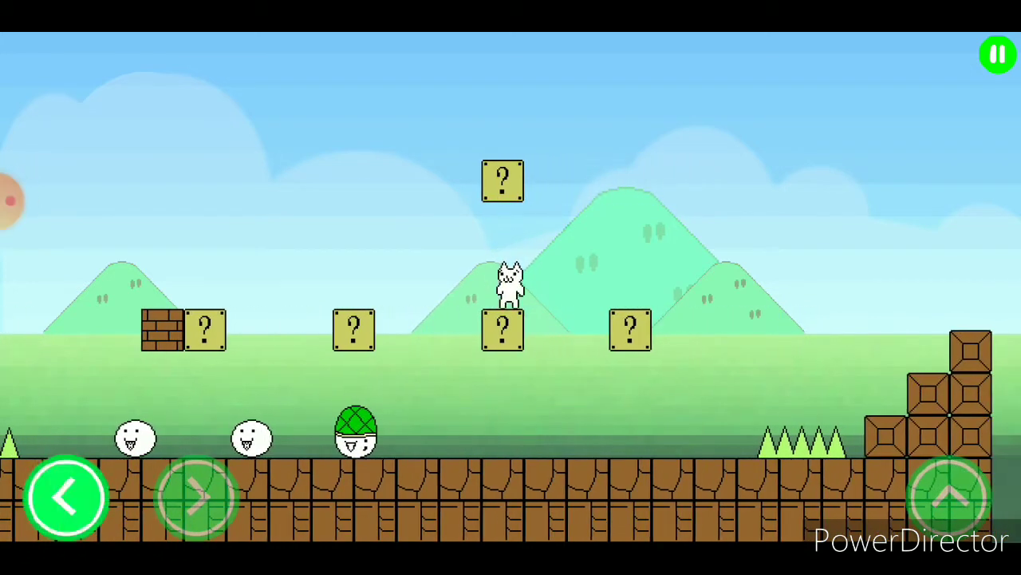
pyautogui.click(950, 497)
pyautogui.click(197, 498)
pyautogui.click(949, 497)
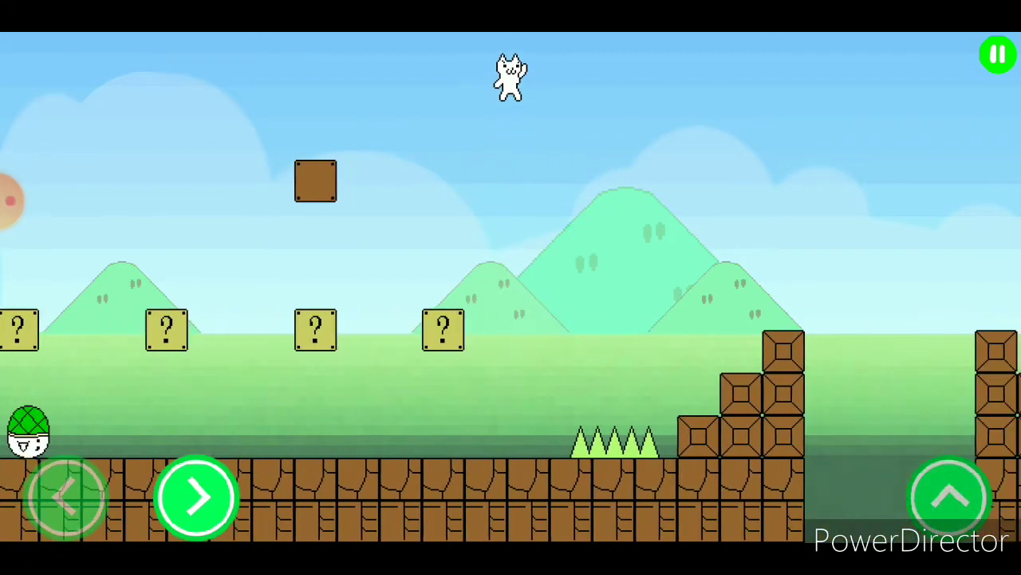
pyautogui.click(198, 497)
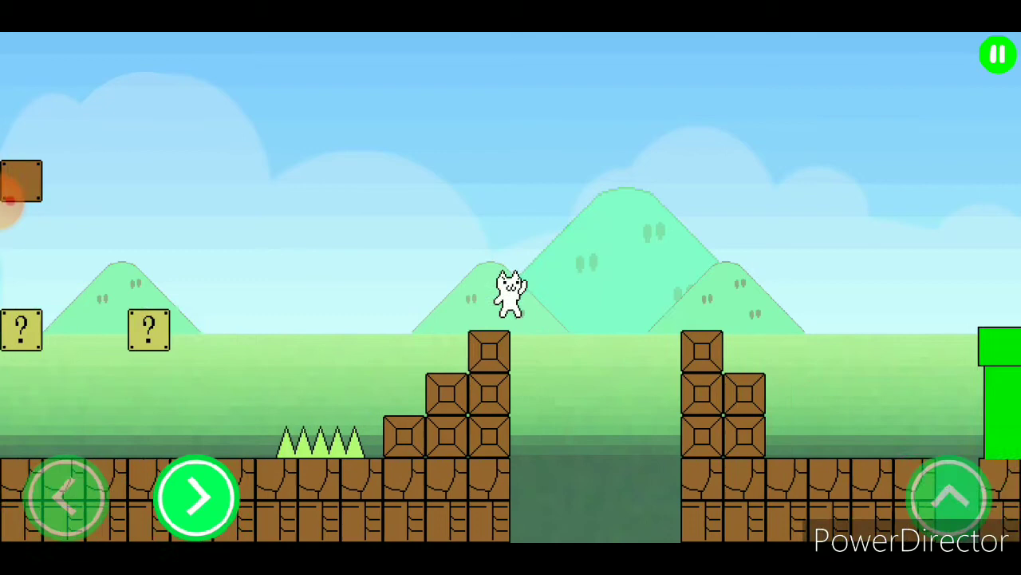
pyautogui.click(950, 497)
pyautogui.click(67, 497)
pyautogui.click(949, 497)
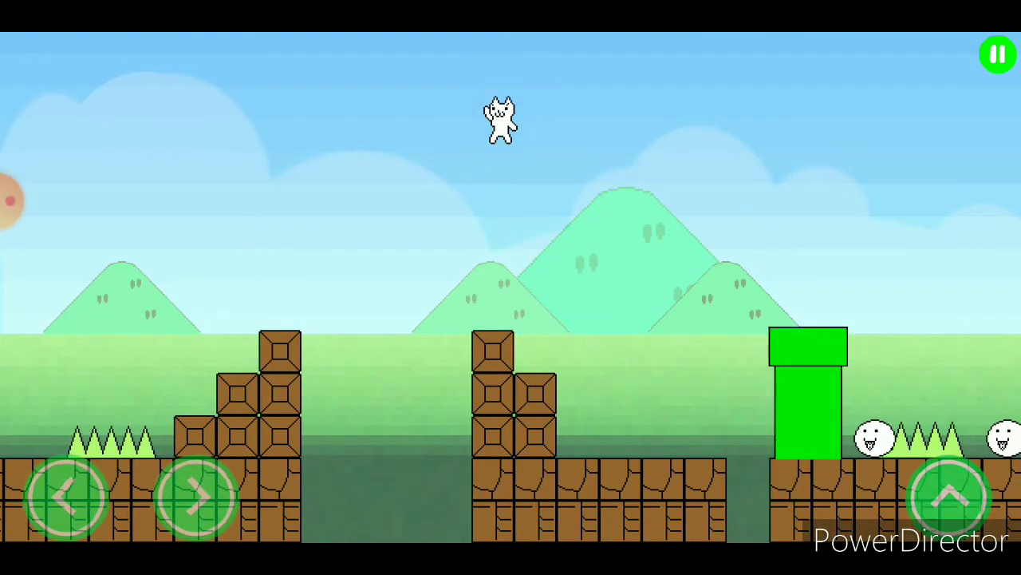
pyautogui.click(198, 497)
pyautogui.click(950, 497)
pyautogui.click(66, 497)
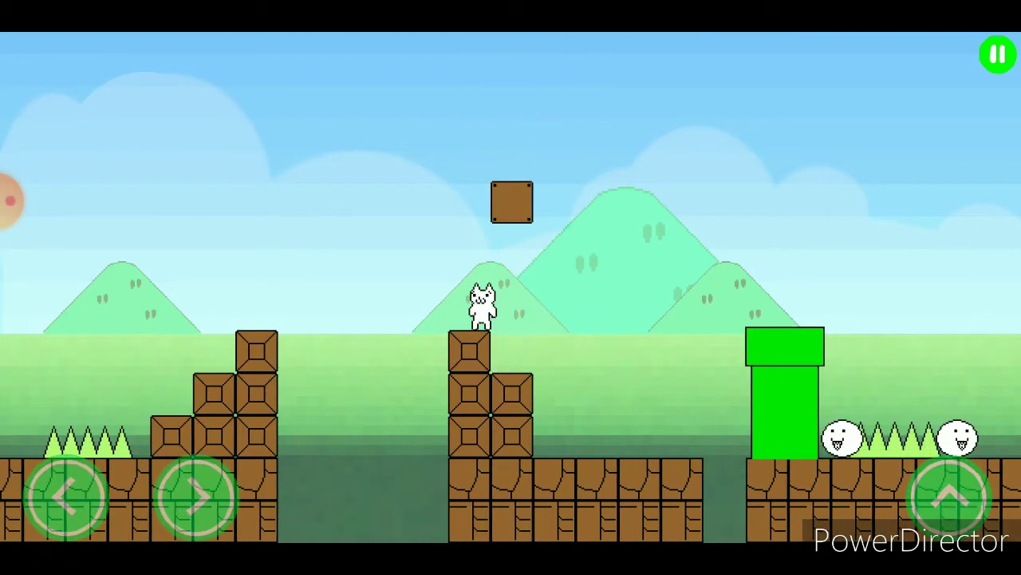
pyautogui.click(197, 498)
pyautogui.click(950, 497)
pyautogui.click(197, 497)
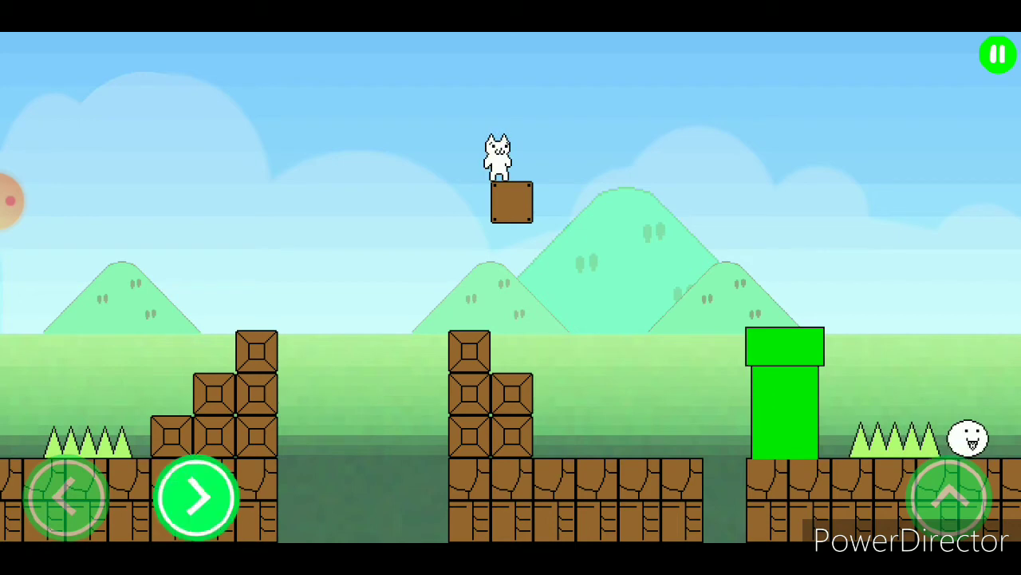
pyautogui.click(950, 497)
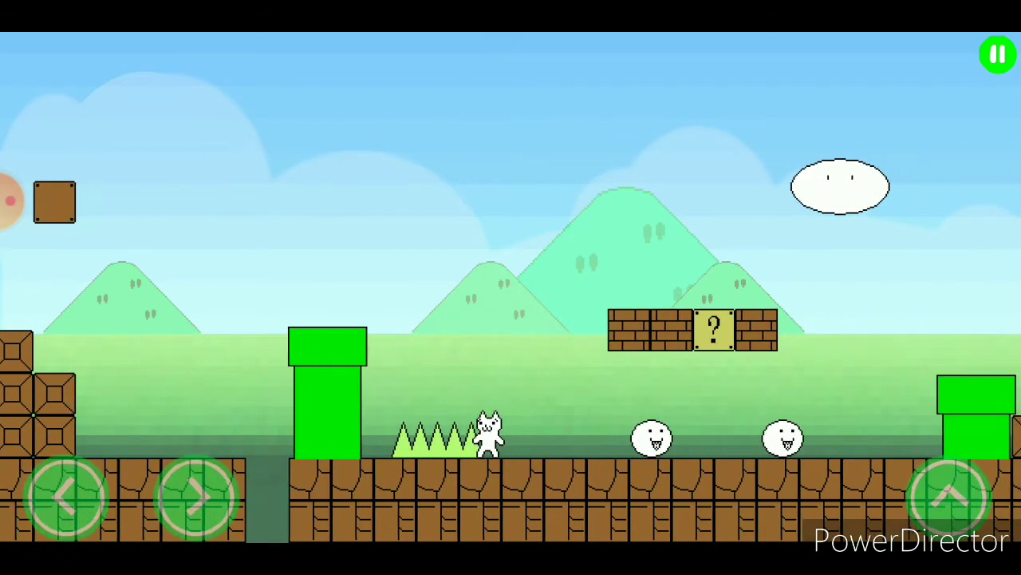
pyautogui.click(198, 498)
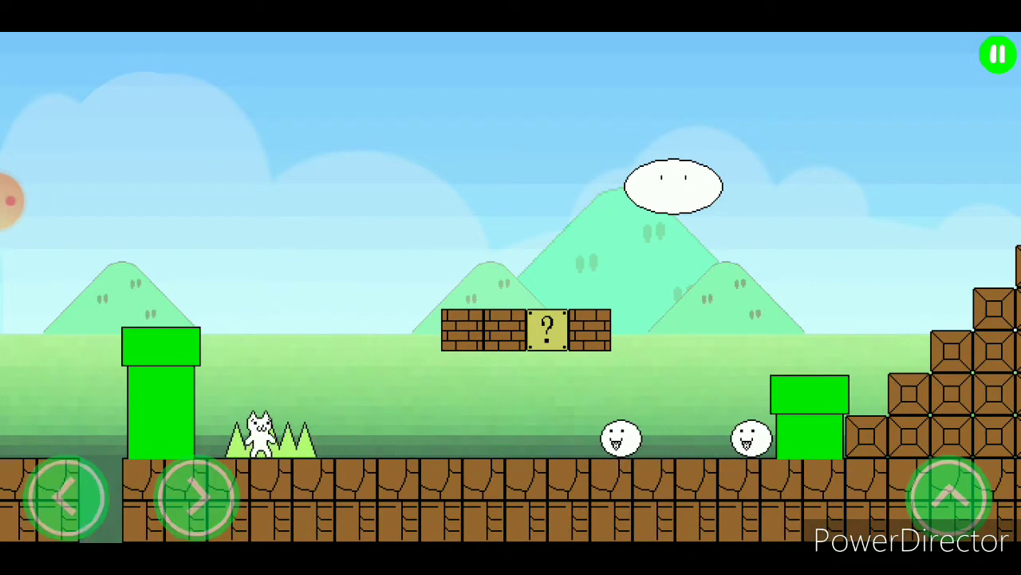
pyautogui.click(197, 497)
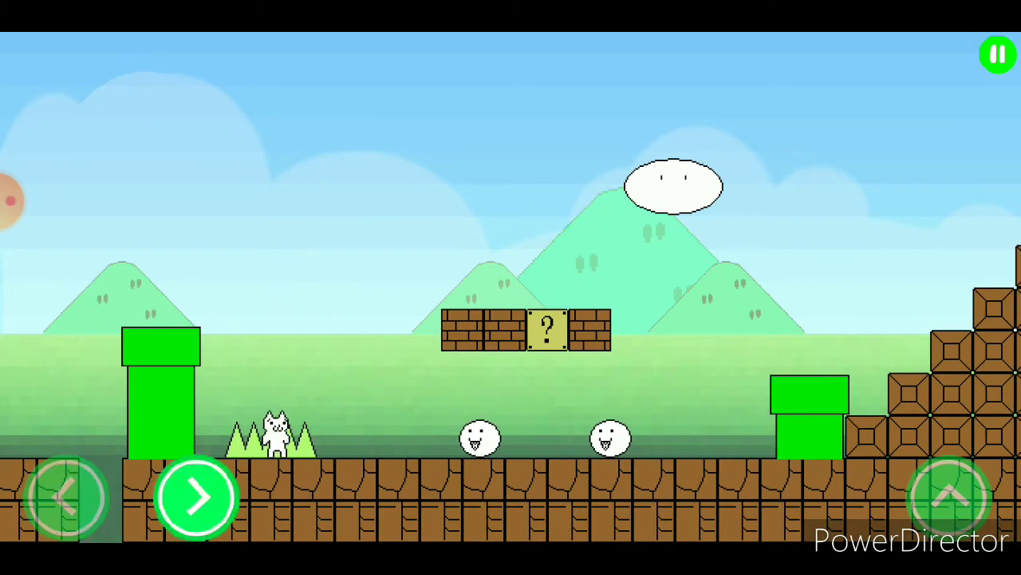
pyautogui.click(949, 497)
pyautogui.click(197, 497)
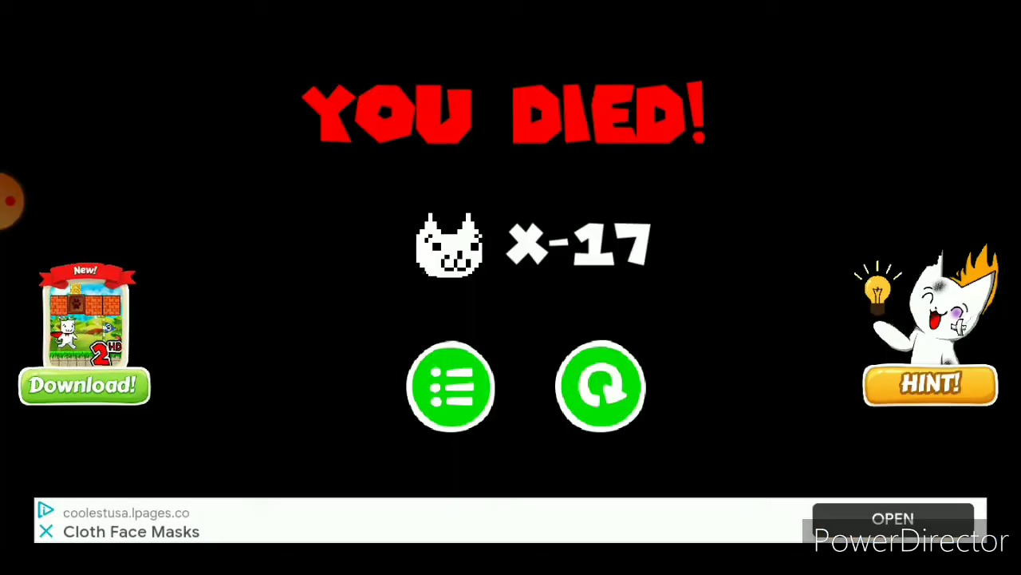
pyautogui.click(599, 386)
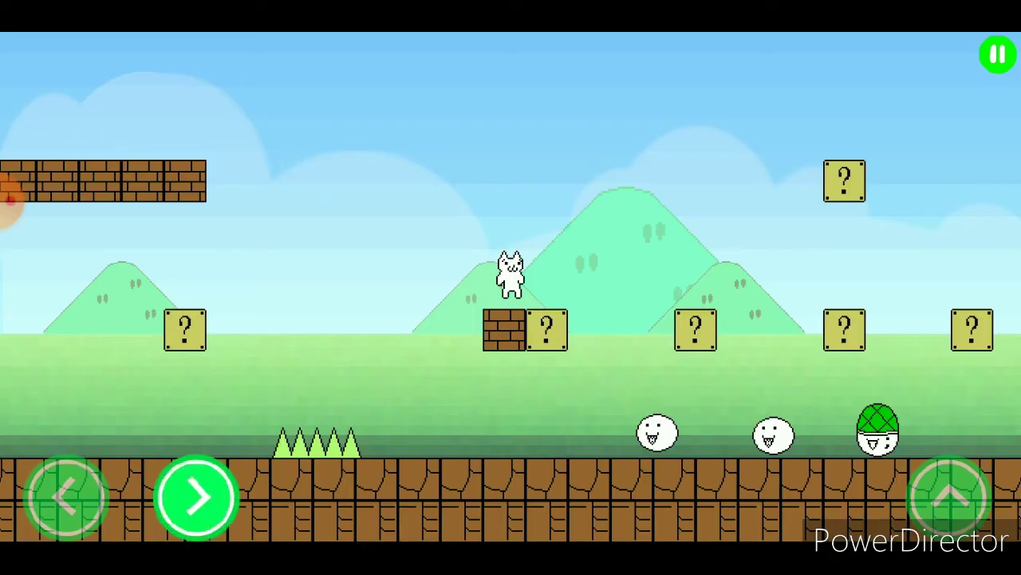
pyautogui.click(197, 497)
pyautogui.click(950, 497)
pyautogui.click(949, 497)
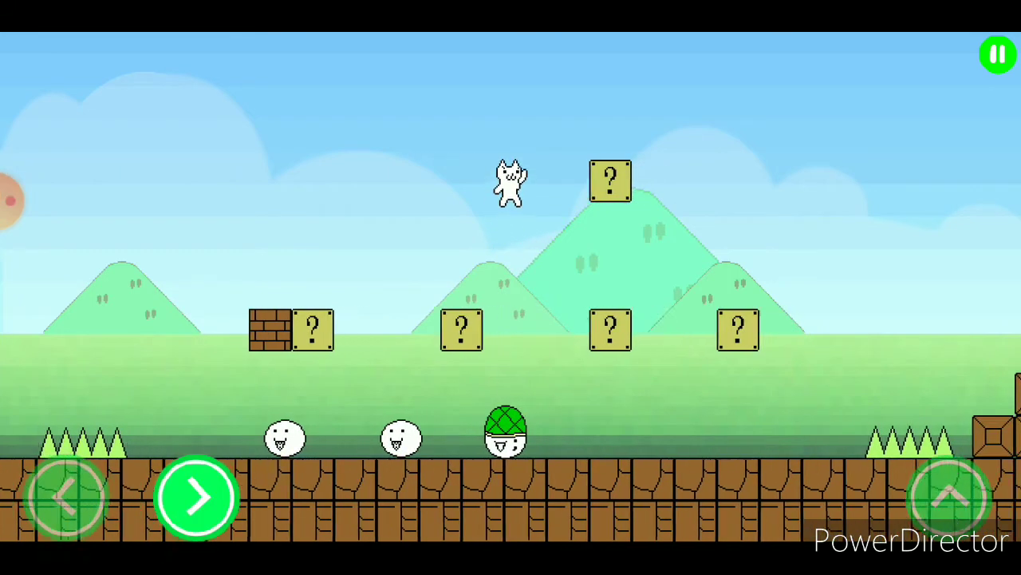
pyautogui.click(197, 497)
pyautogui.click(198, 497)
pyautogui.click(949, 497)
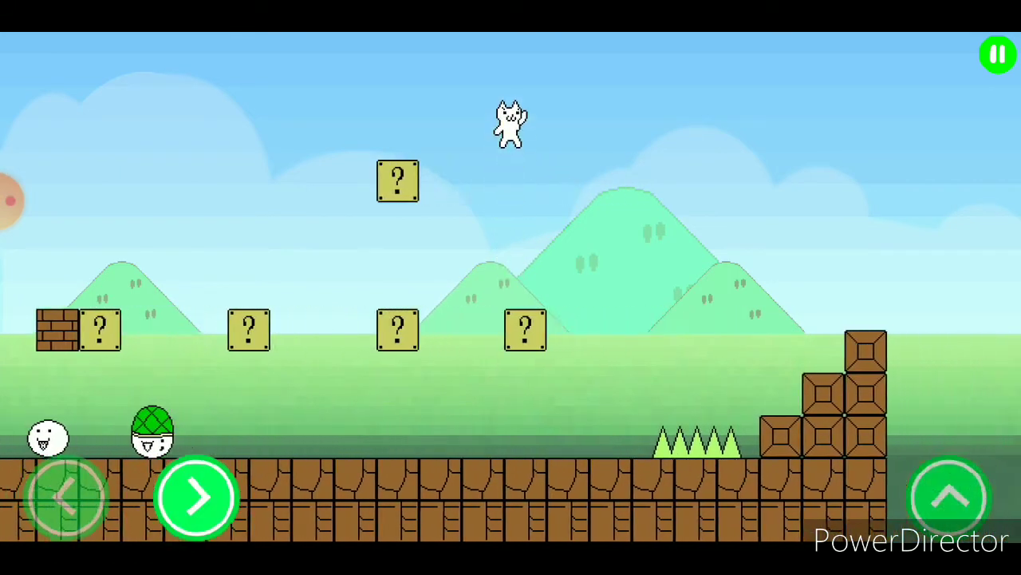
pyautogui.click(197, 497)
pyautogui.click(950, 497)
pyautogui.click(950, 497)
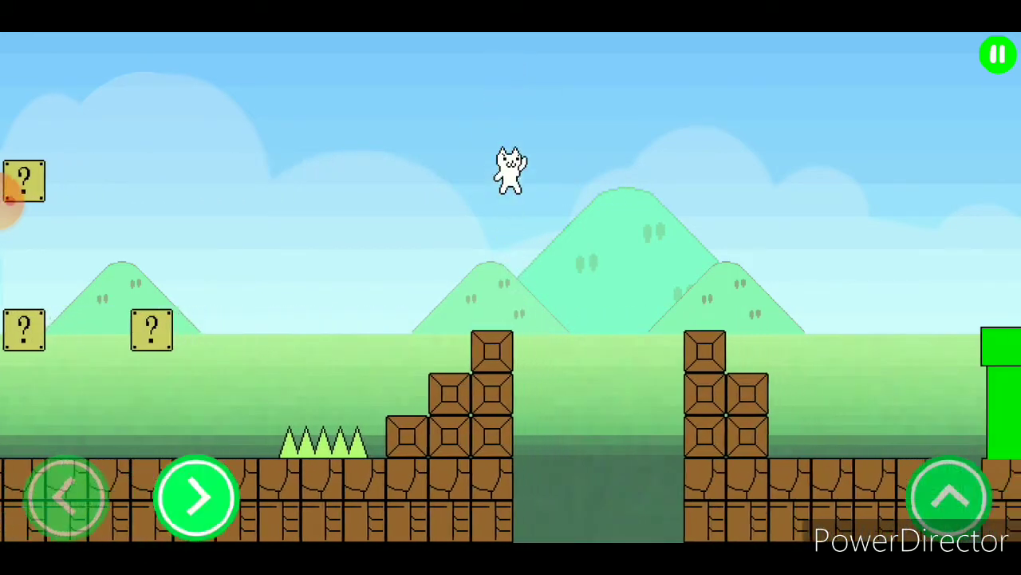
pyautogui.click(197, 498)
pyautogui.click(66, 498)
pyautogui.click(950, 497)
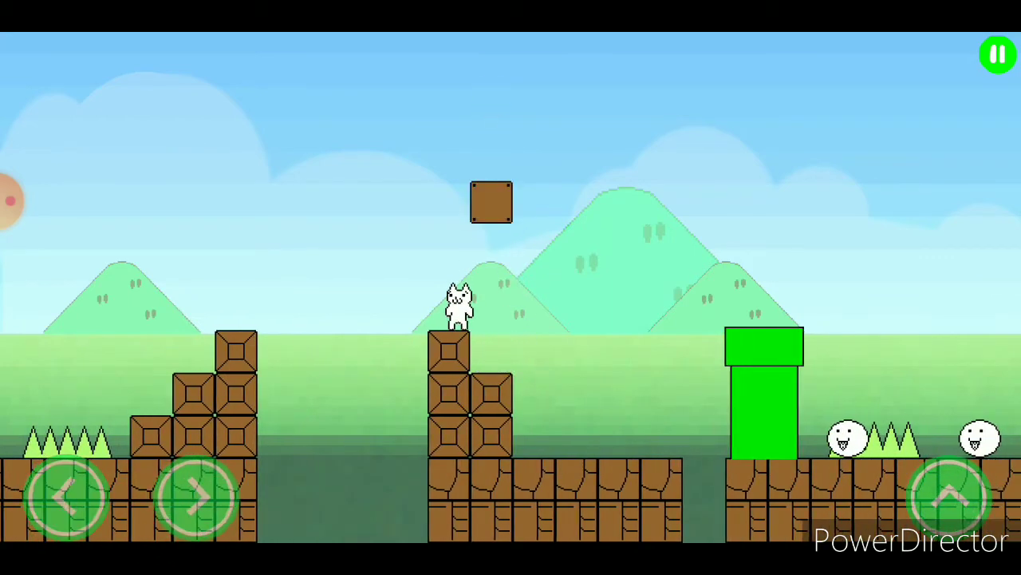
pyautogui.click(197, 497)
pyautogui.click(950, 497)
pyautogui.click(198, 497)
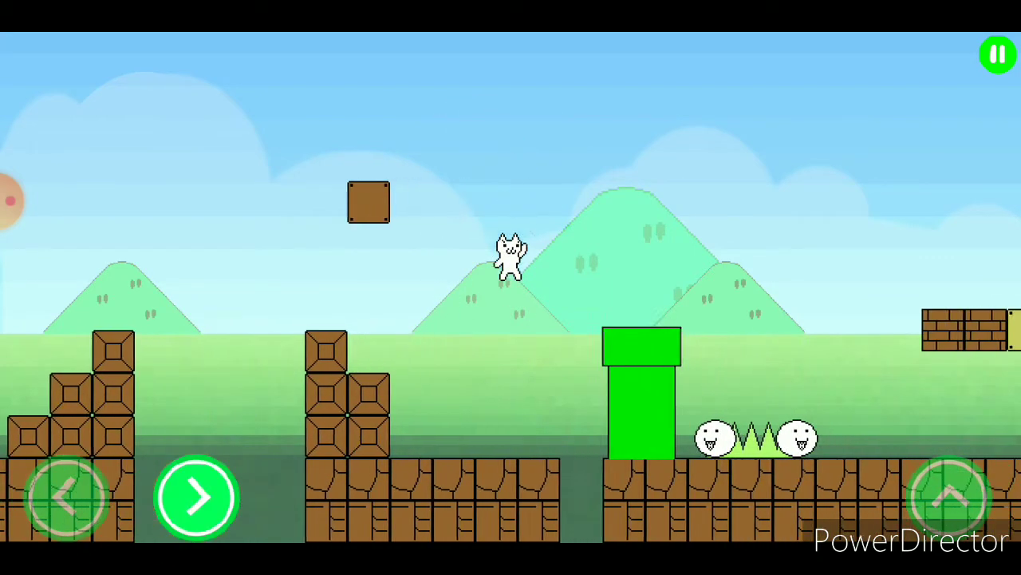
pyautogui.click(66, 497)
pyautogui.click(949, 498)
pyautogui.click(197, 497)
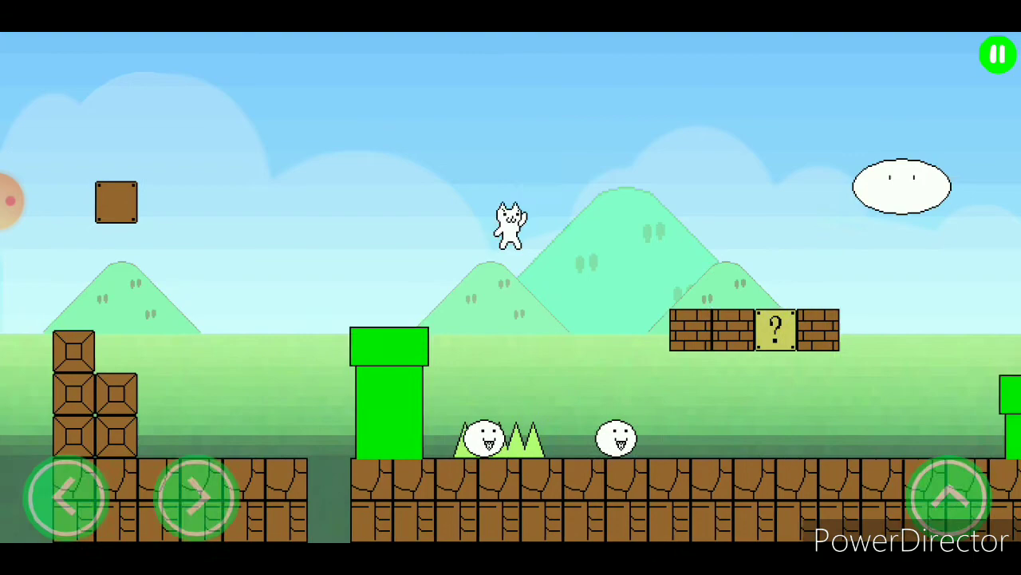
pyautogui.click(197, 497)
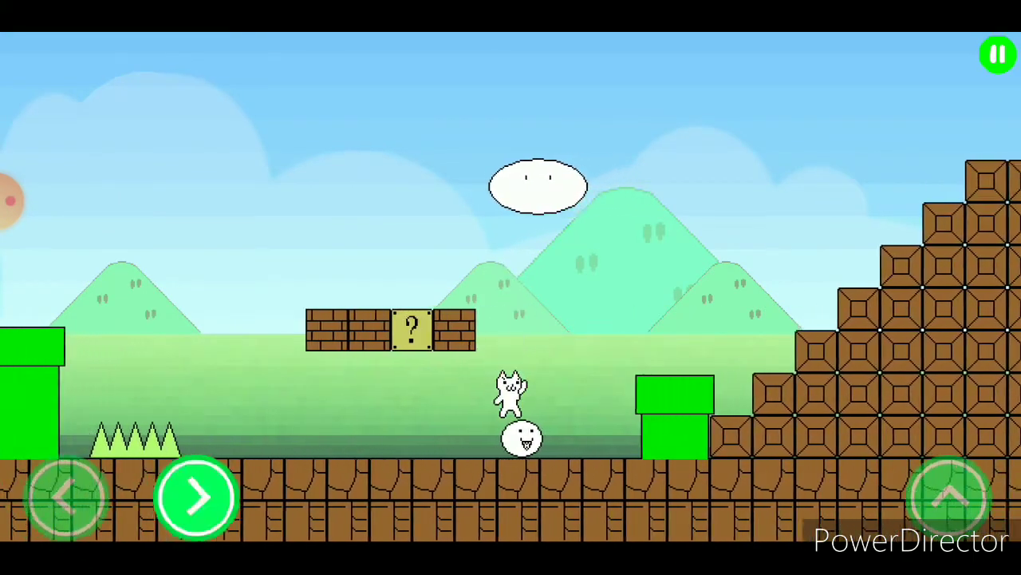
pyautogui.click(949, 497)
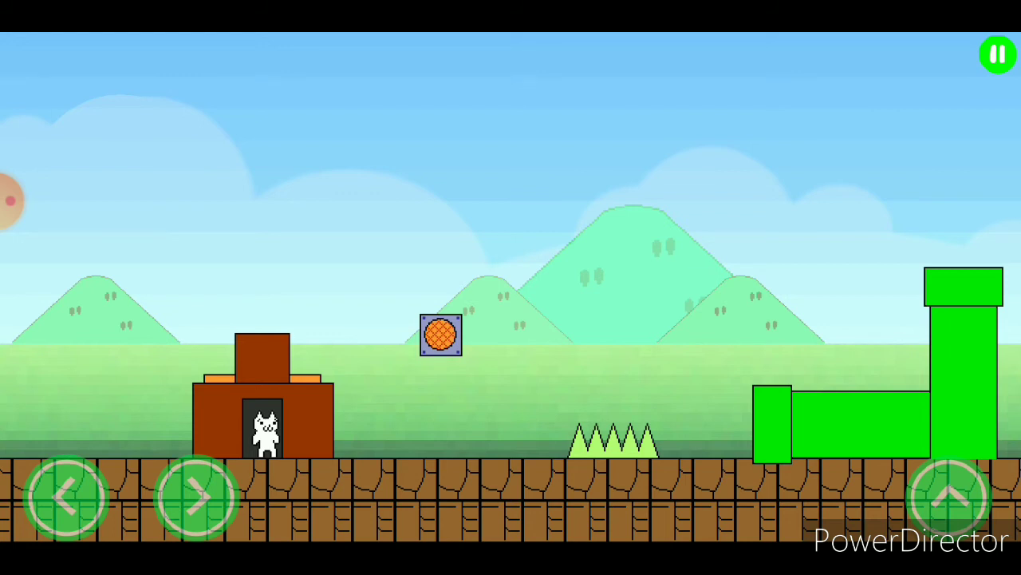
pyautogui.click(197, 497)
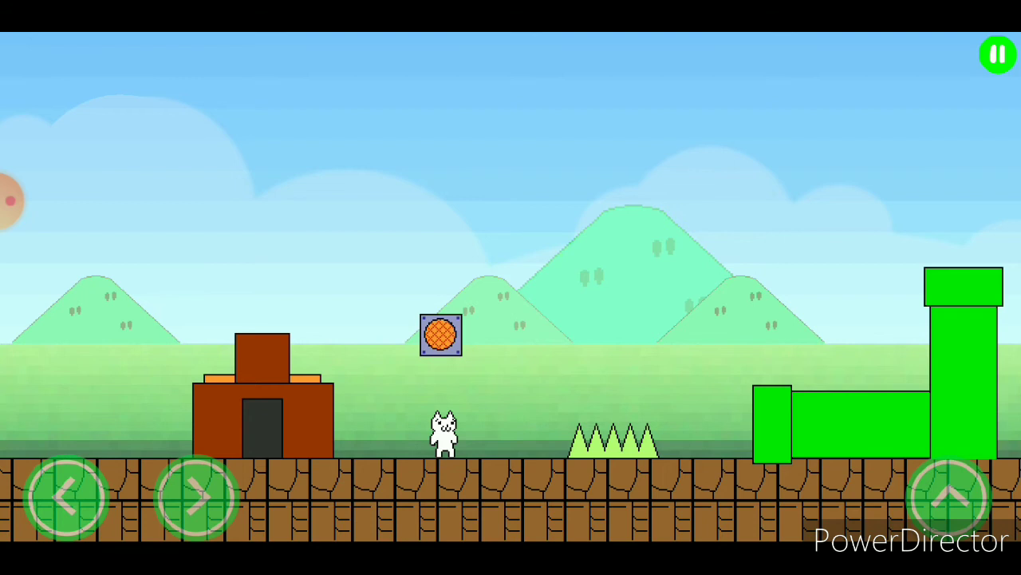
pyautogui.click(949, 496)
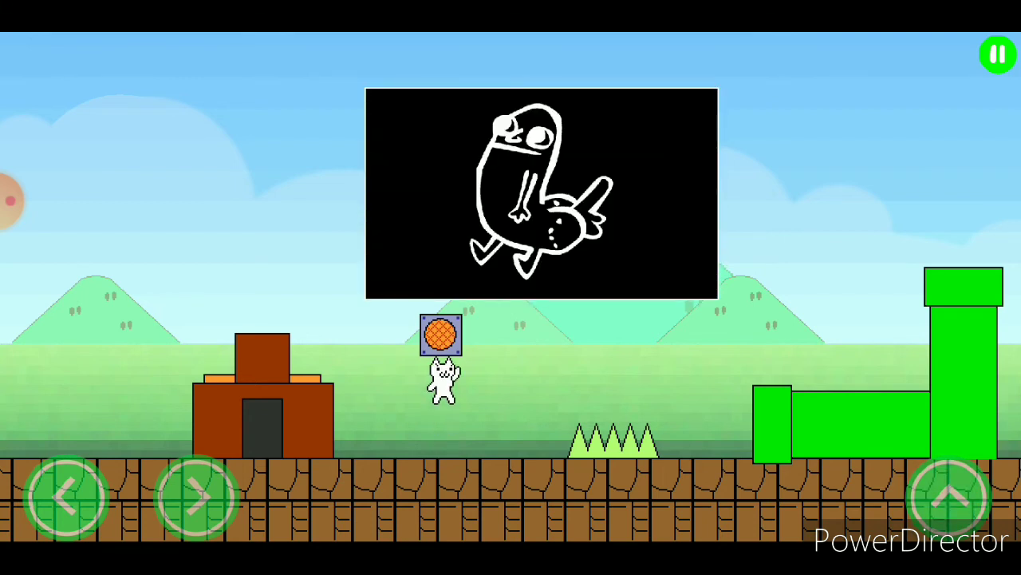
pyautogui.click(949, 496)
pyautogui.click(949, 496)
pyautogui.click(198, 496)
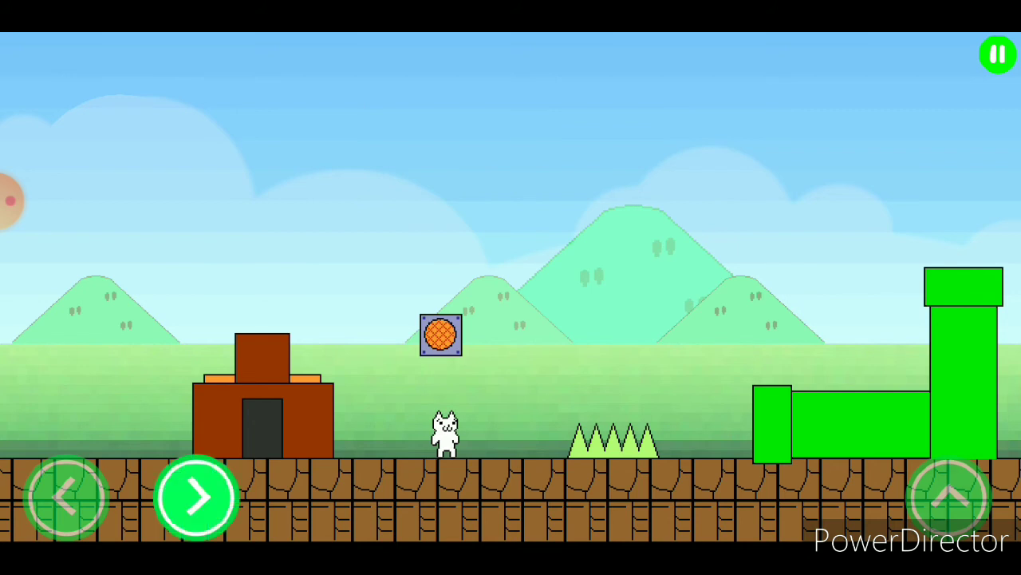